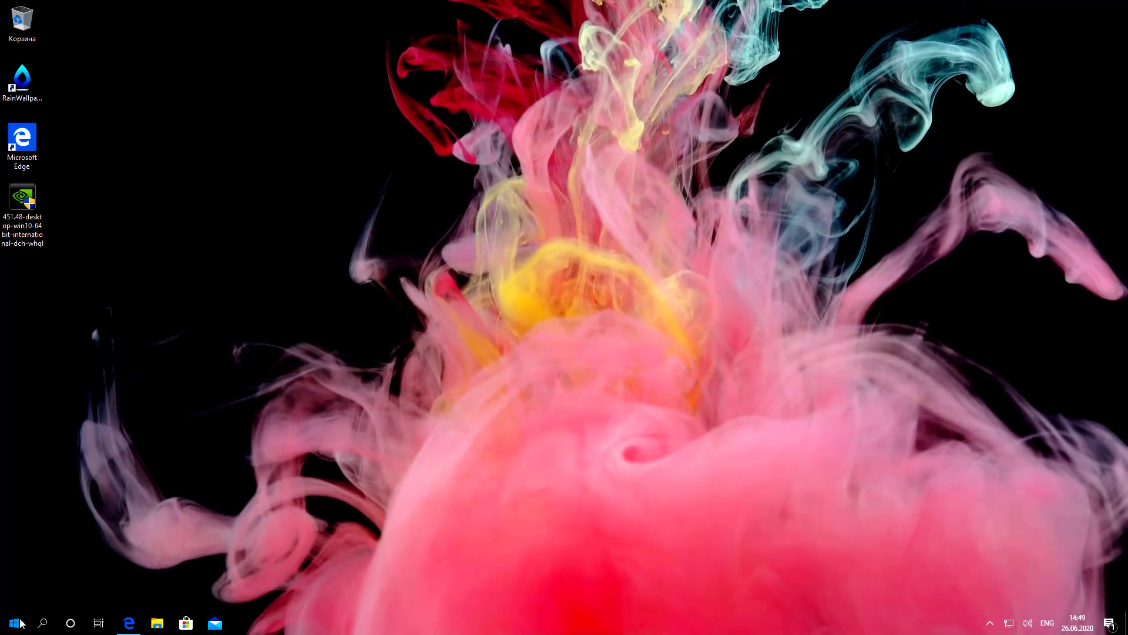
Step: Check the Windows edition, version and OS build on the About page of the System settings, and close the settings window
key("super")
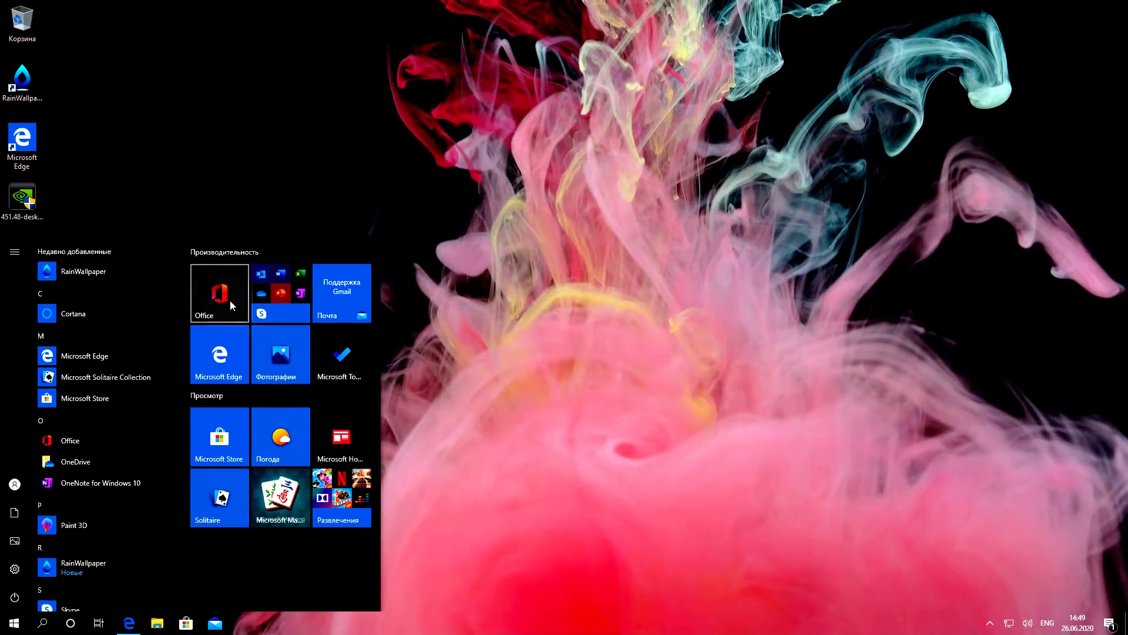
left_click(14, 569)
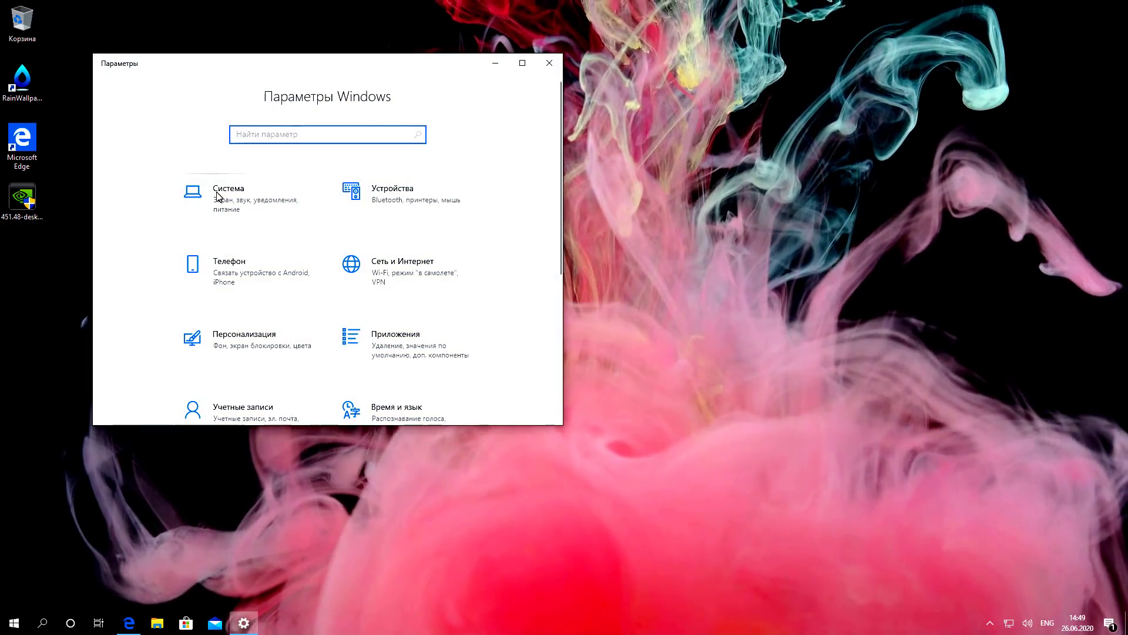
left_click(239, 214)
scroll(184, 260, "down", 3)
left_click(146, 359)
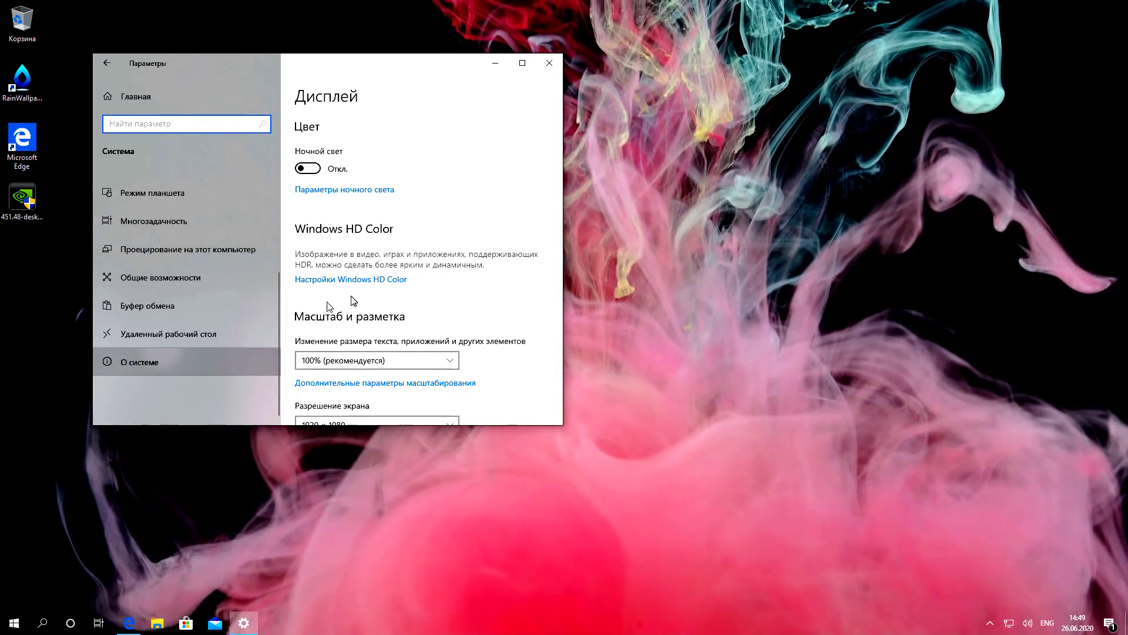
scroll(419, 288, "down", 8)
scroll(420, 288, "down", 4)
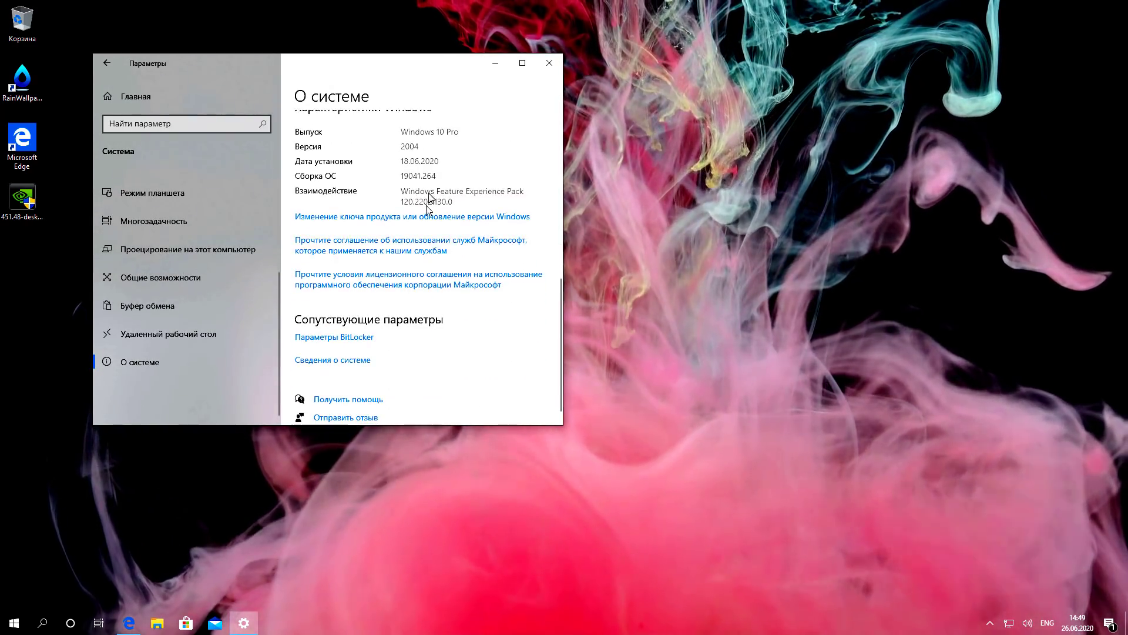
scroll(411, 235, "up", 1)
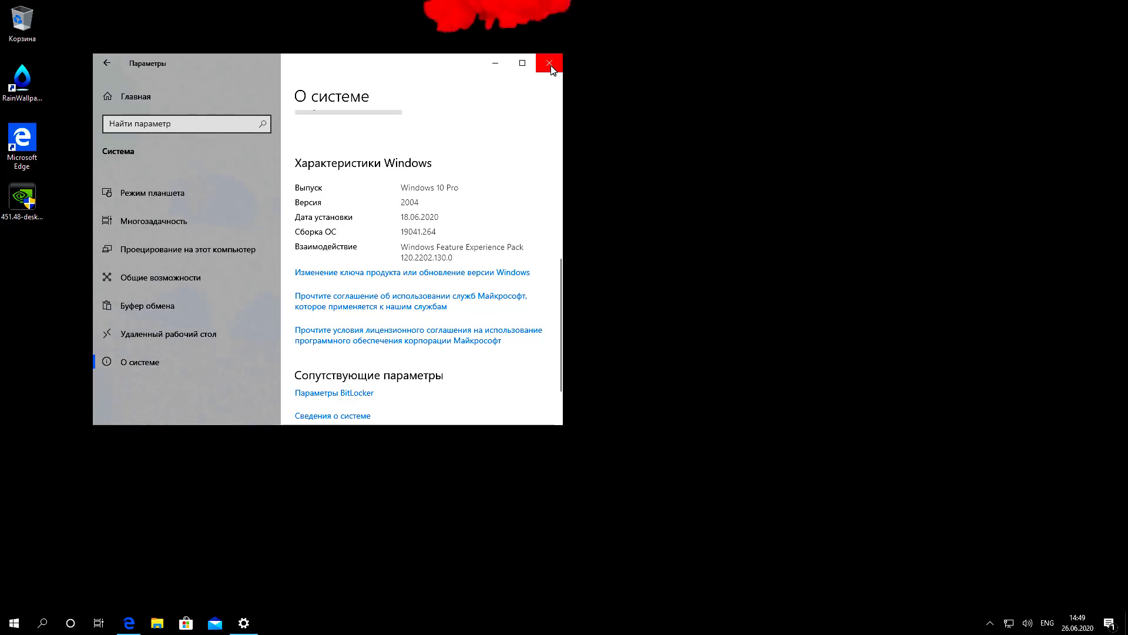
left_click(550, 64)
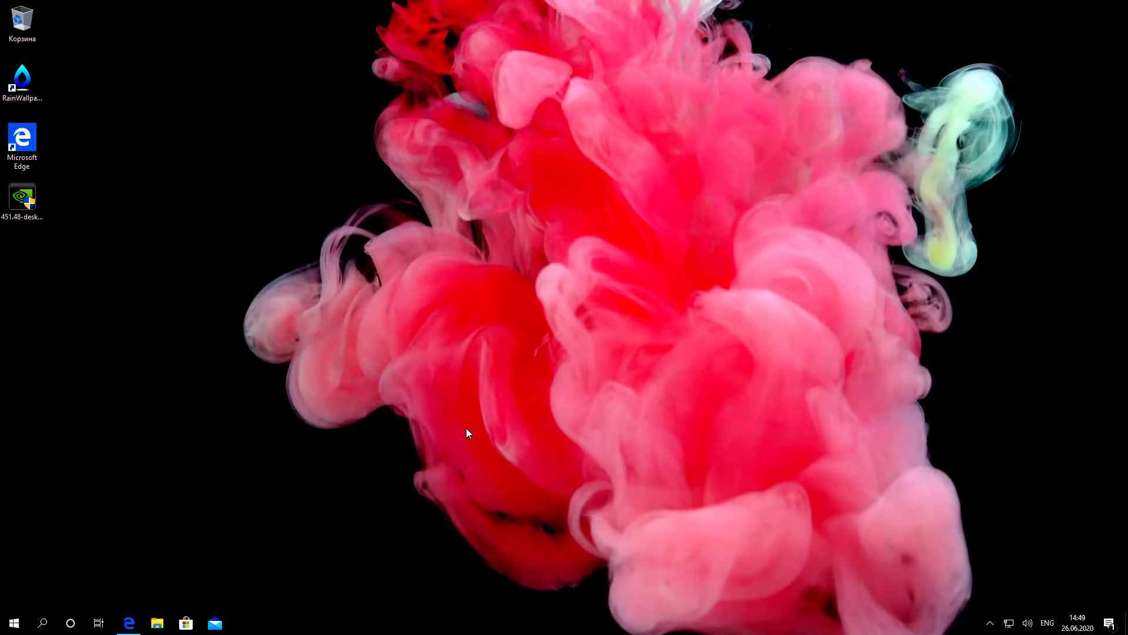
Step: Switch to Microsoft Edge, show the NVIDIA driver download page and set the product type to GeForce
left_click(128, 623)
left_click(212, 9)
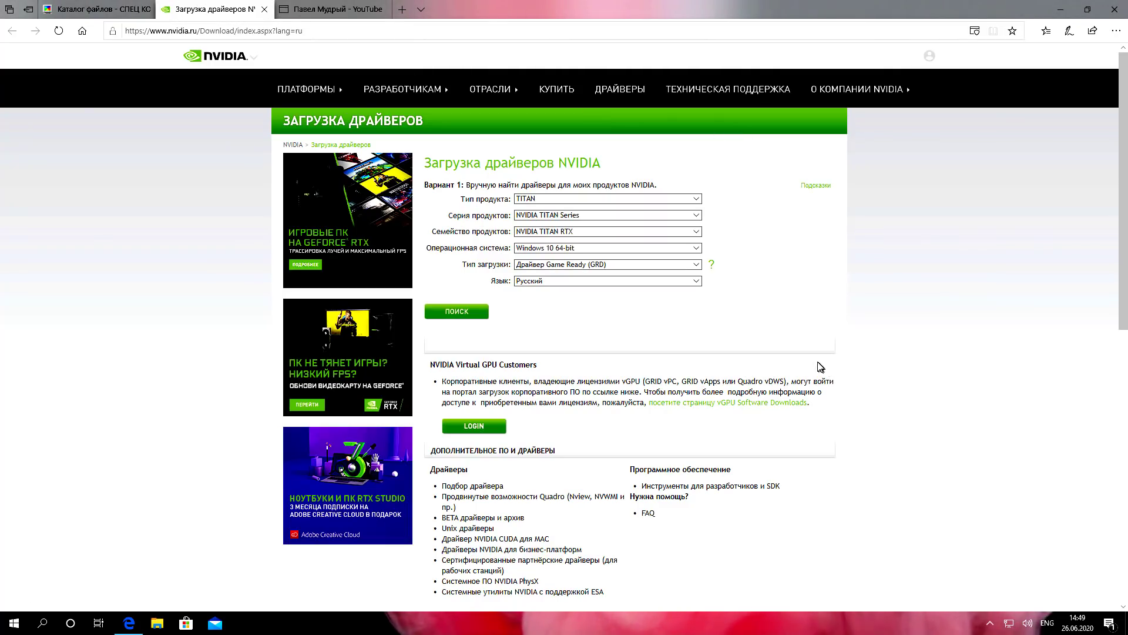
left_click(697, 200)
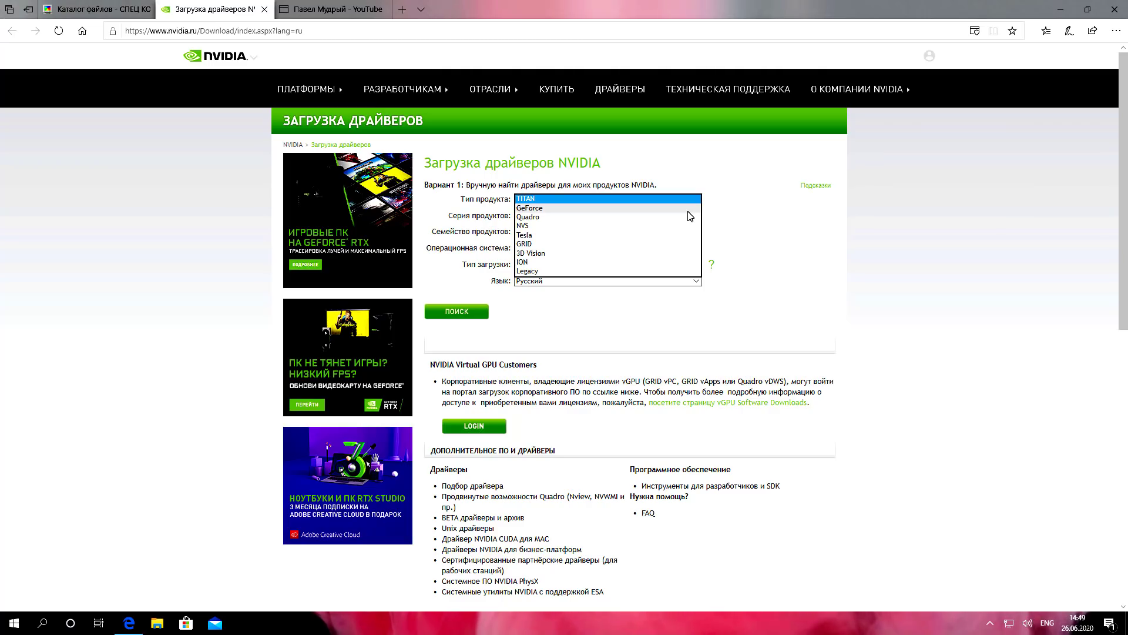
left_click(688, 209)
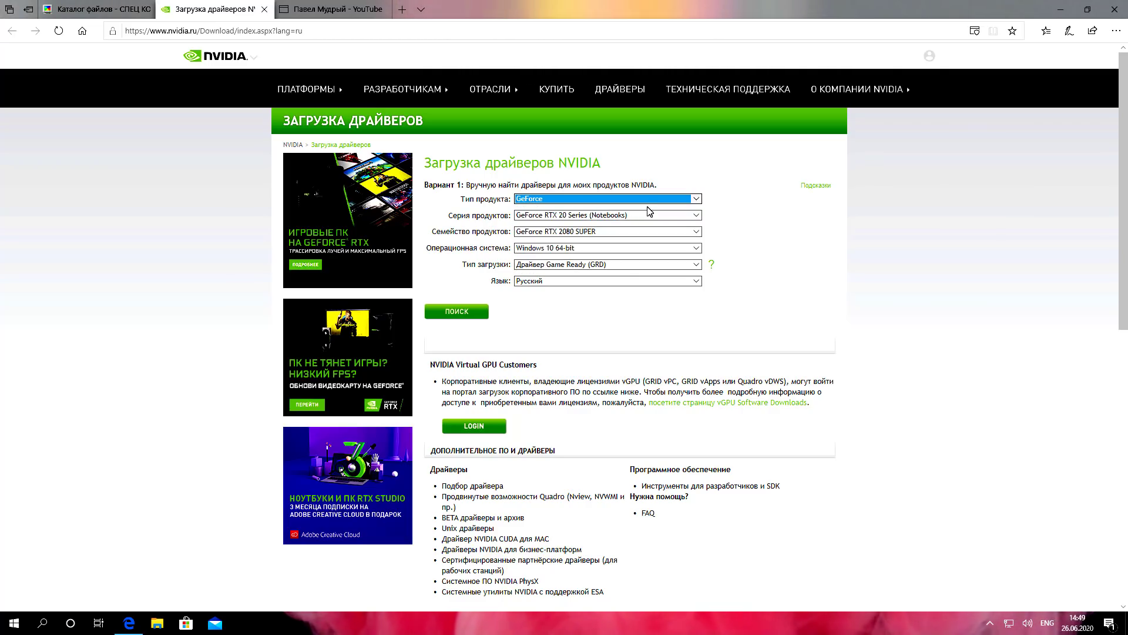
Step: Set the product series to GeForce 10 Series and the product family to GeForce GTX 1080
left_click(696, 216)
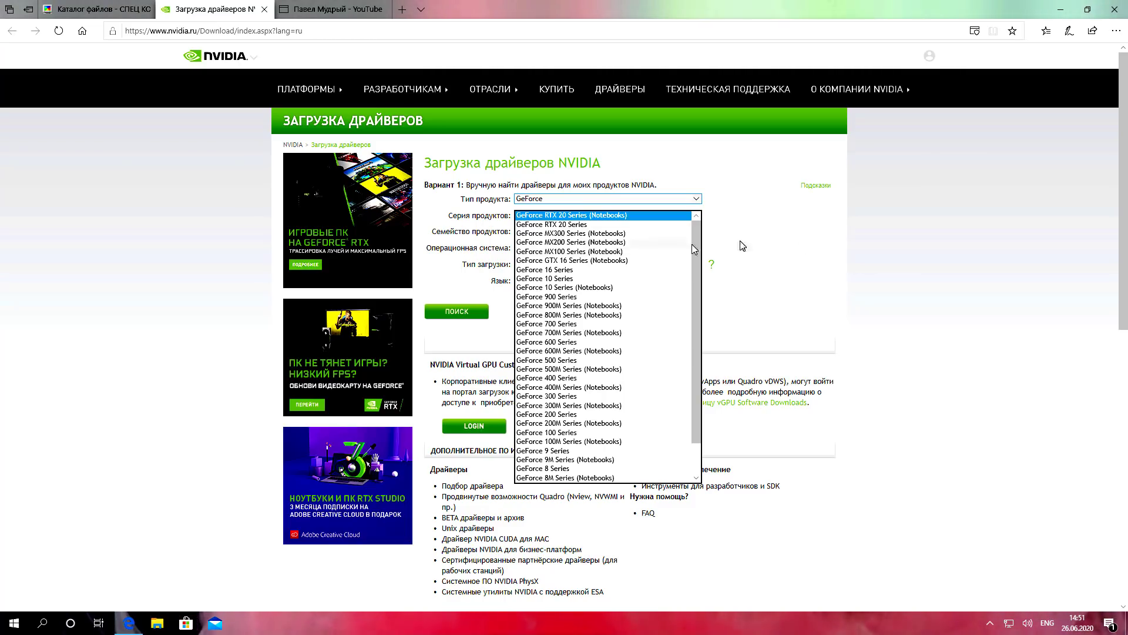
left_click(814, 233)
left_click(697, 218)
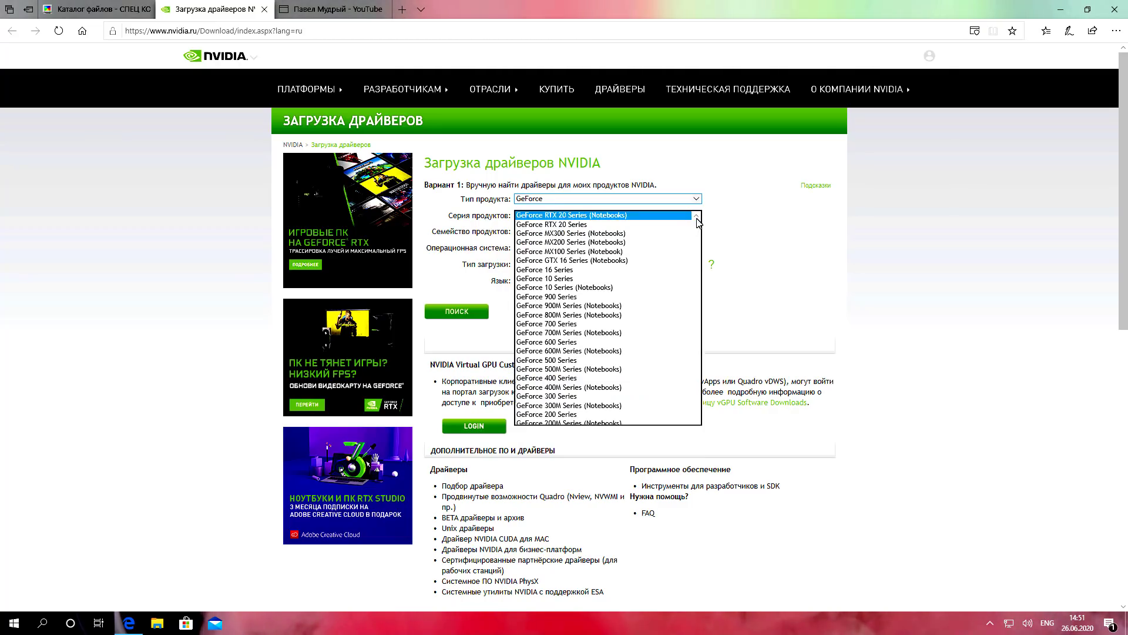
left_click(632, 279)
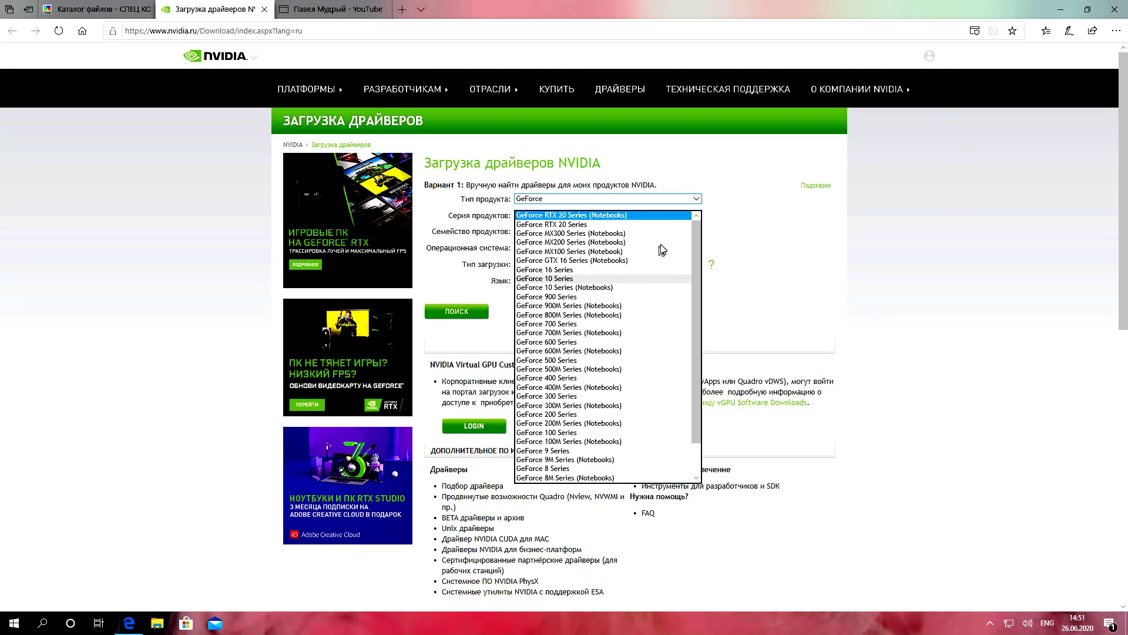
left_click(697, 233)
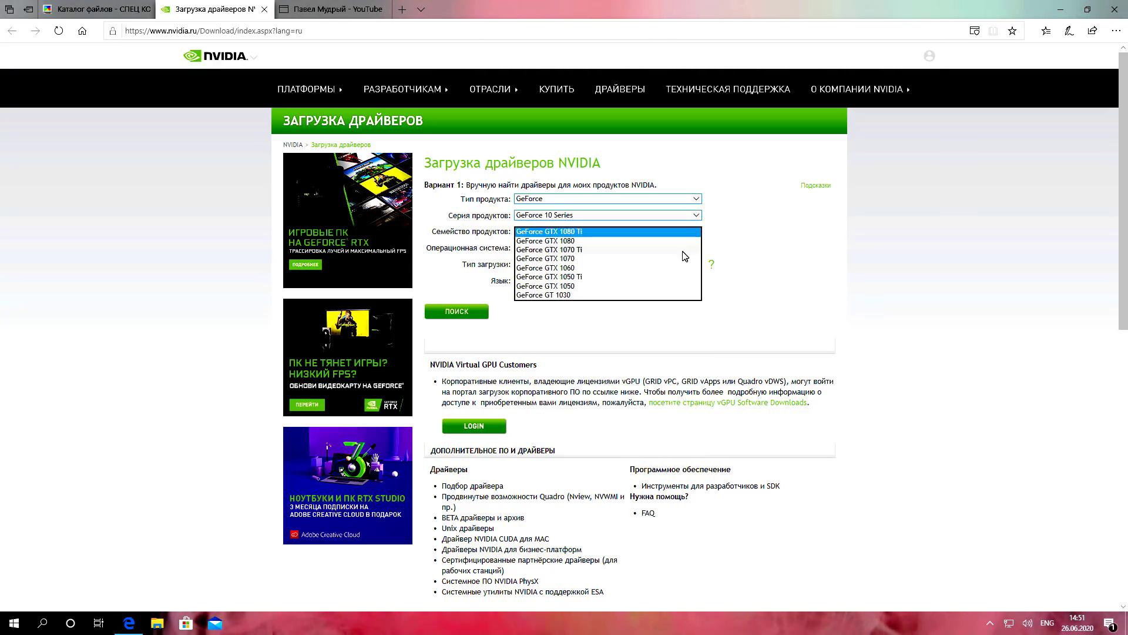
left_click(681, 244)
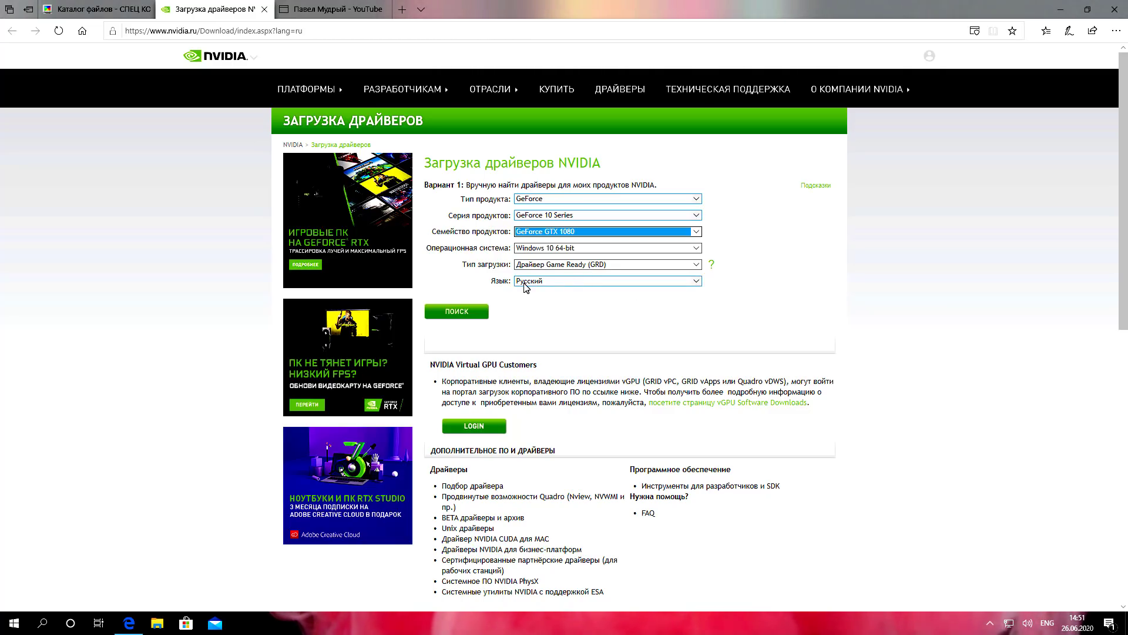
Step: Search for the matching Game Ready driver, start its download and select the 451.48 installer on the desktop
left_click(464, 315)
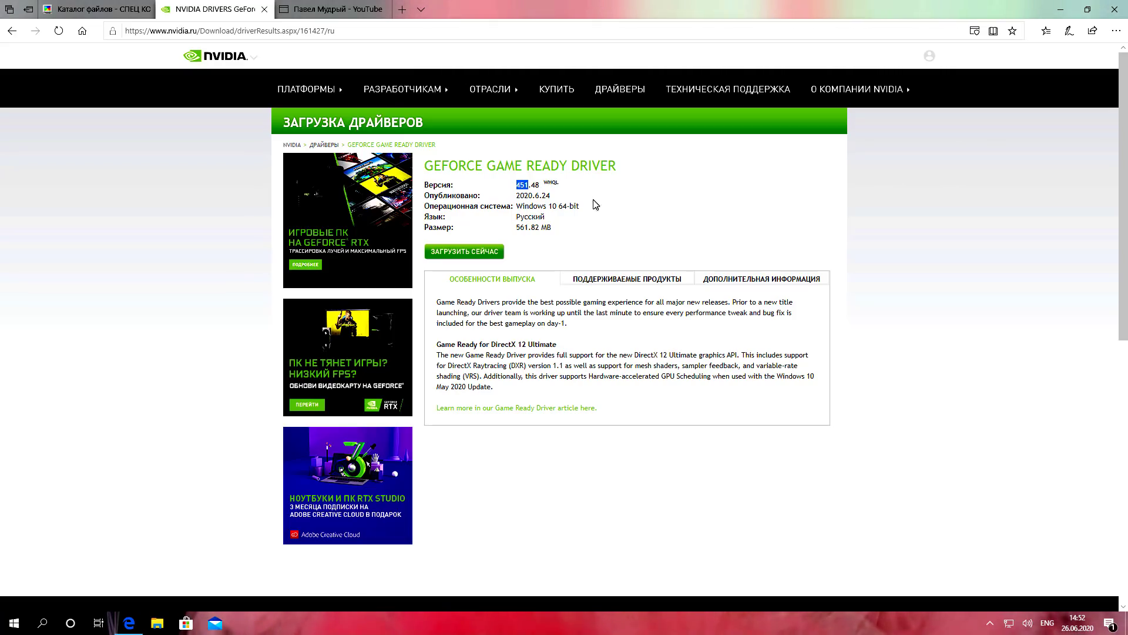
left_click(461, 252)
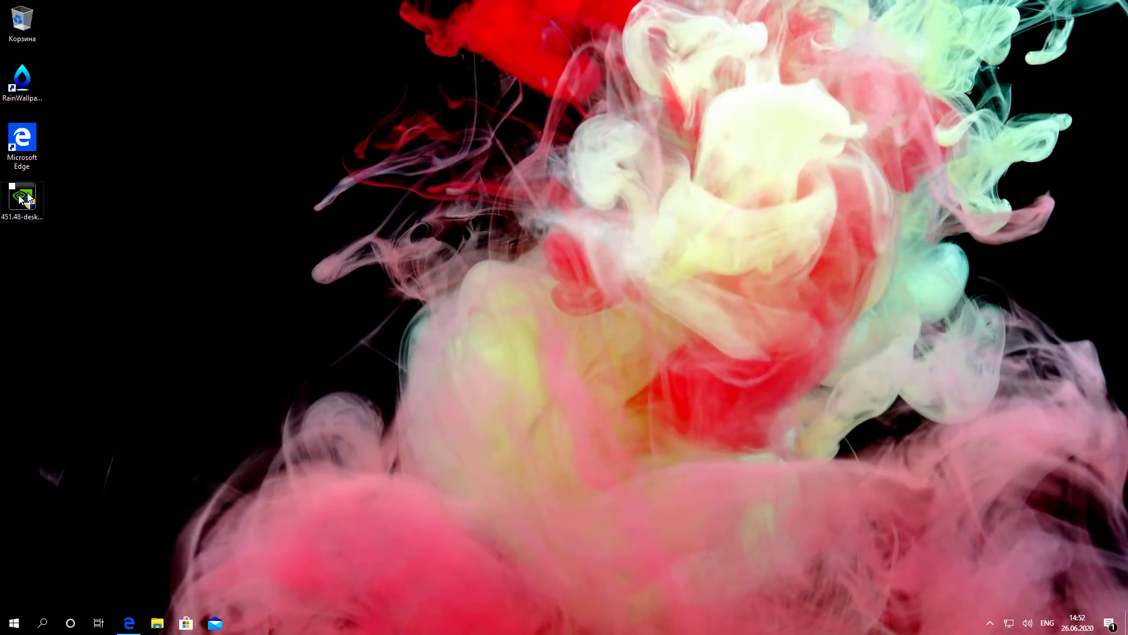
left_click(22, 200)
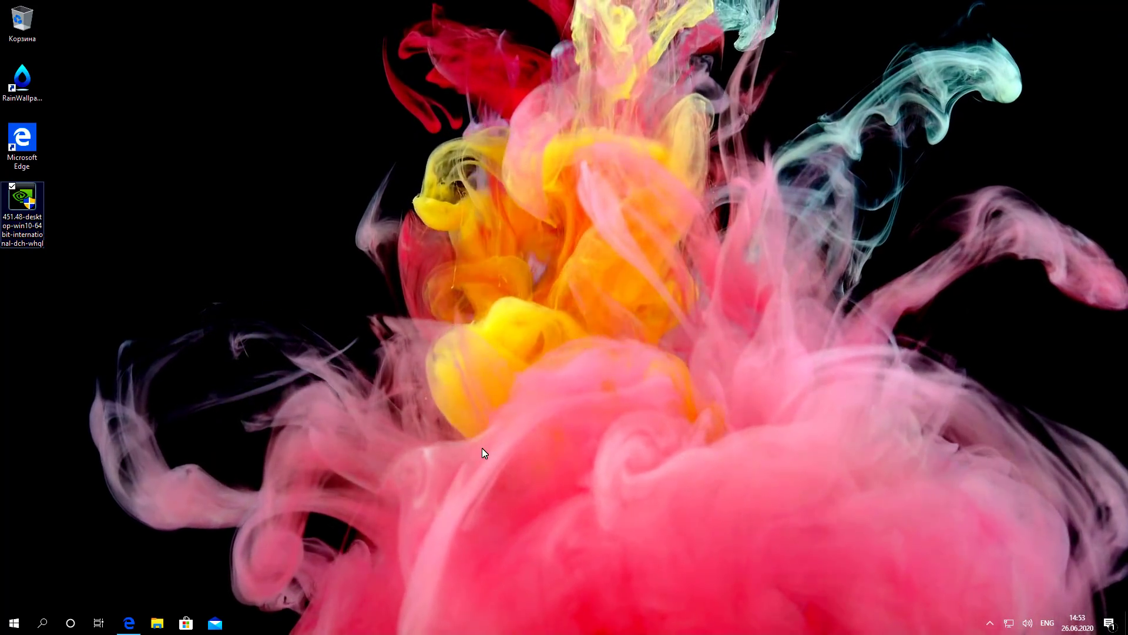
Step: Search Windows for "Настройки графики"
left_click(43, 622)
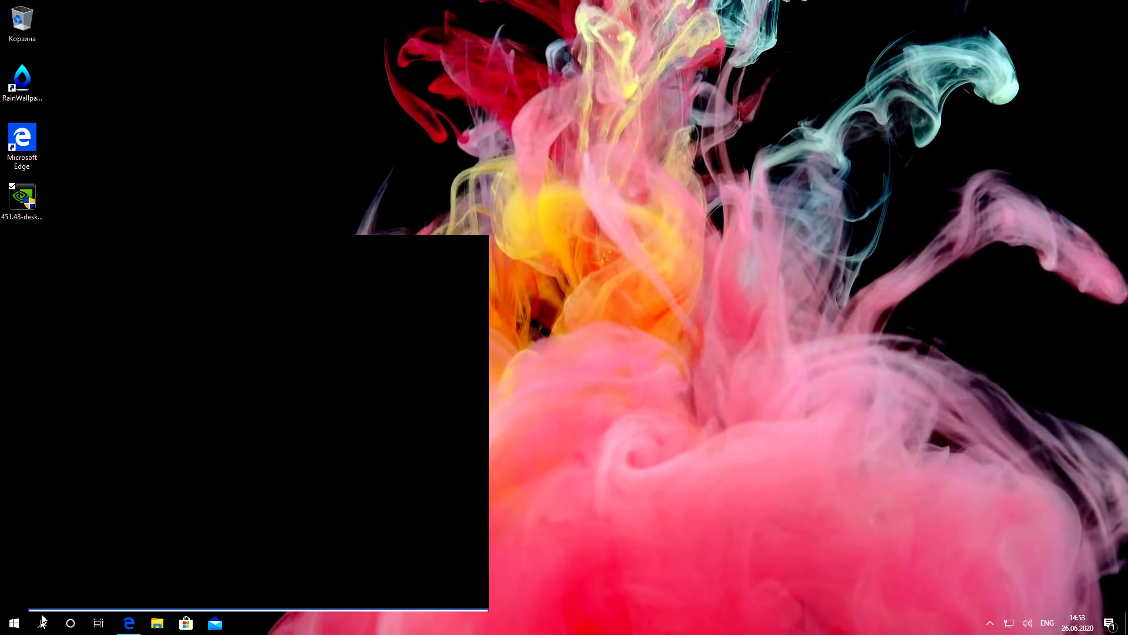
type("Настройки графики")
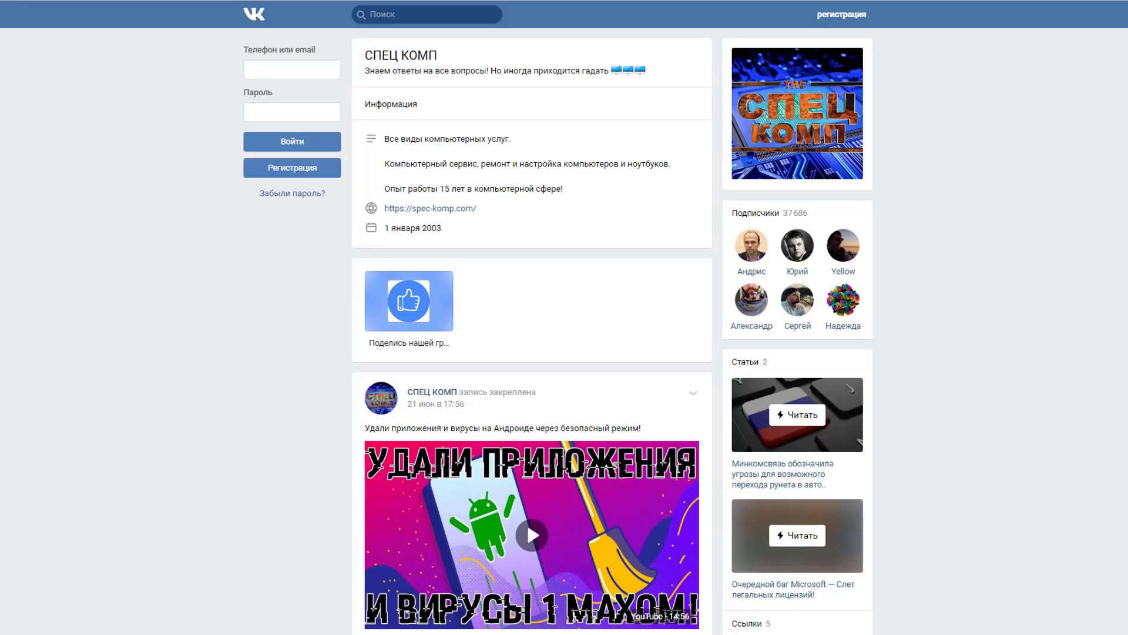
Step: Open the Windows 10 Pro activation key product in the СПЕЦ КОМП community on VK and read its full description
scroll(1123, 144, "down", 10)
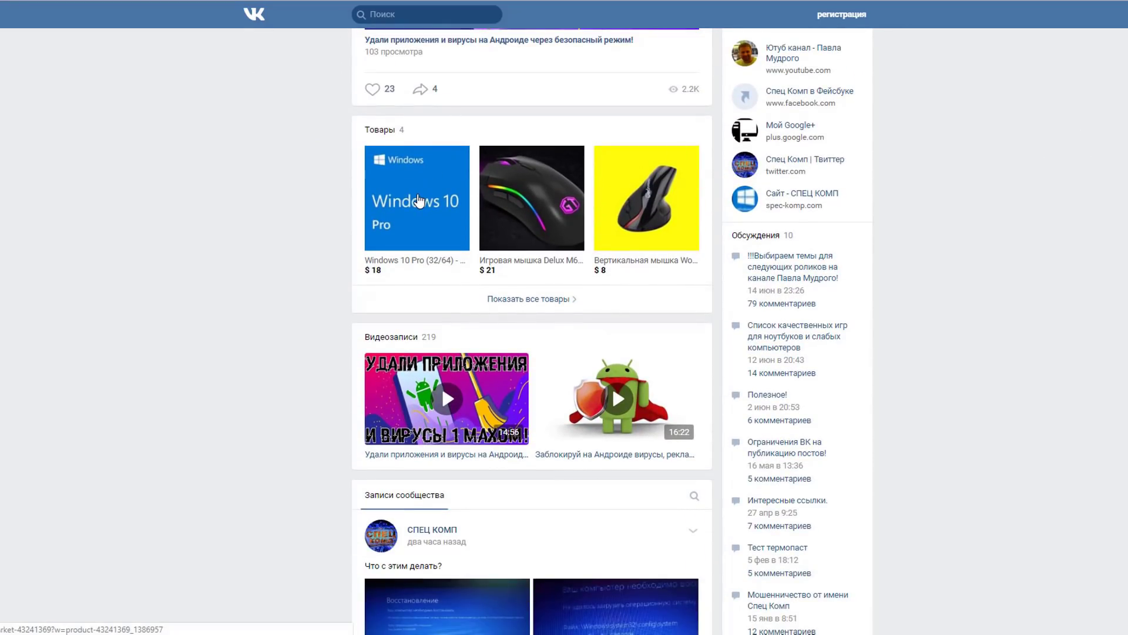
left_click(418, 200)
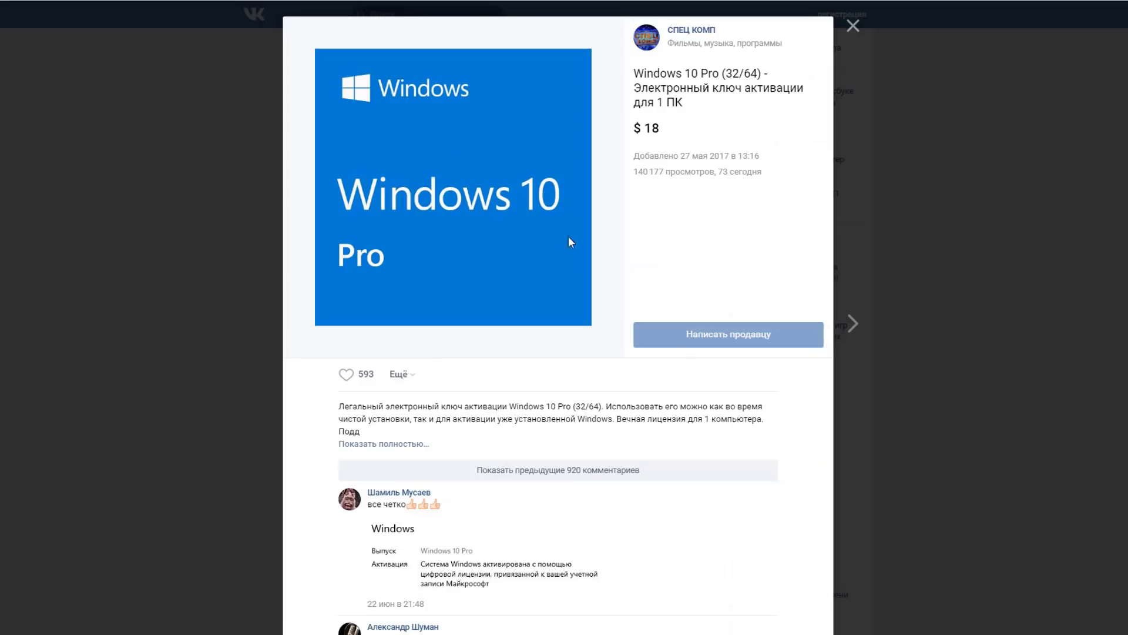
left_click(375, 445)
scroll(558, 317, "down", 5)
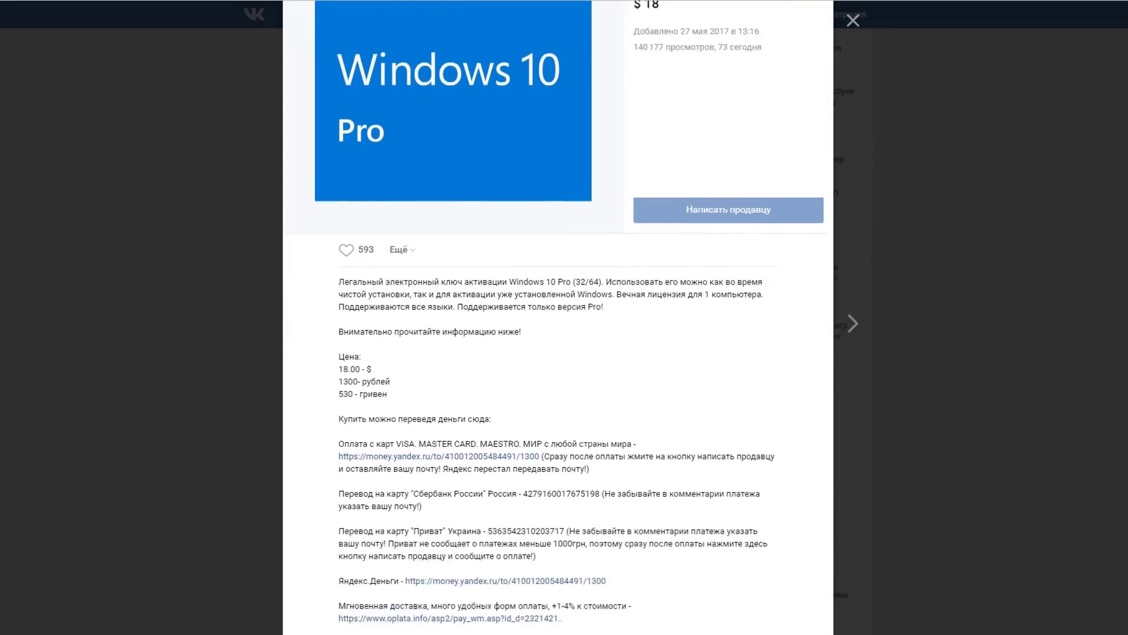
scroll(558, 317, "down", 4)
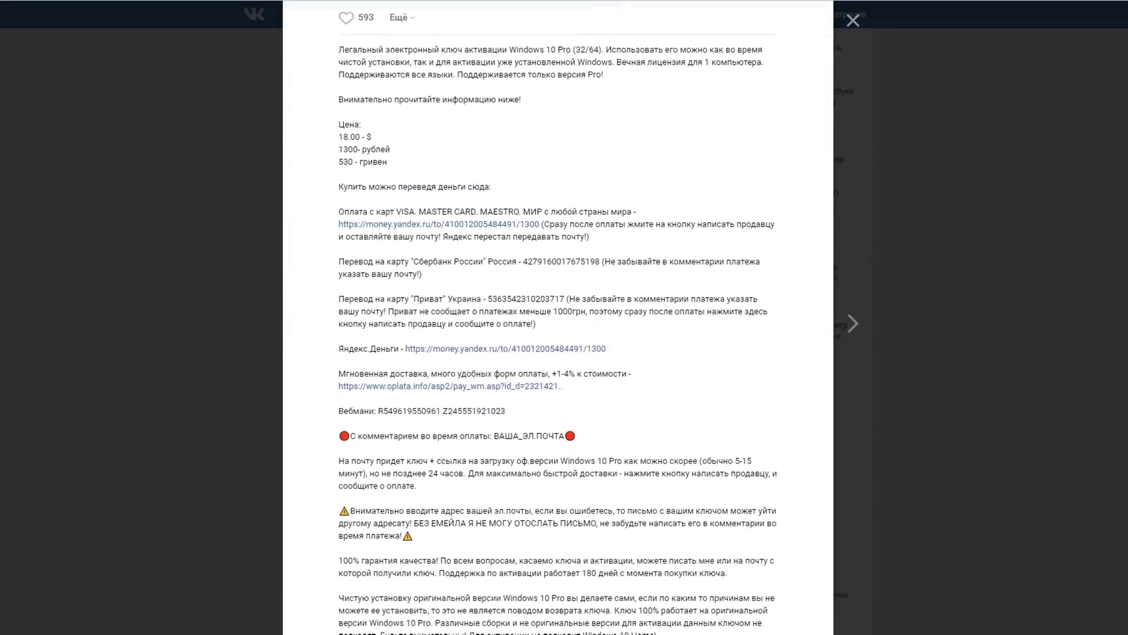
scroll(395, 408, "down", 6)
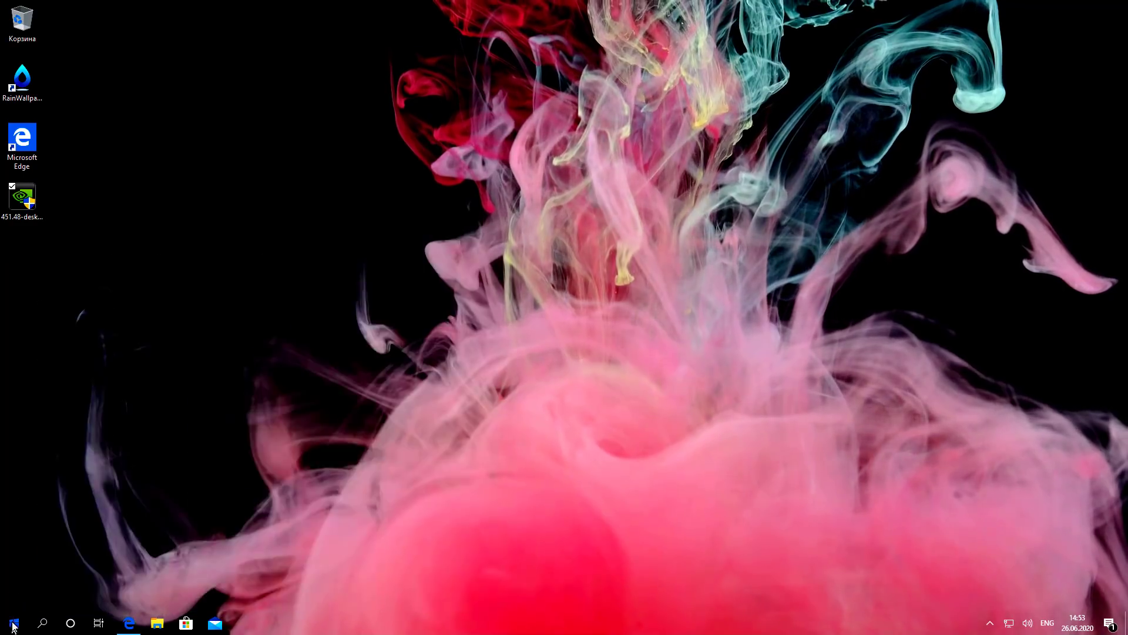
Step: View the graphics settings reached from the System display settings in a maximized window, and close the settings window
key("super")
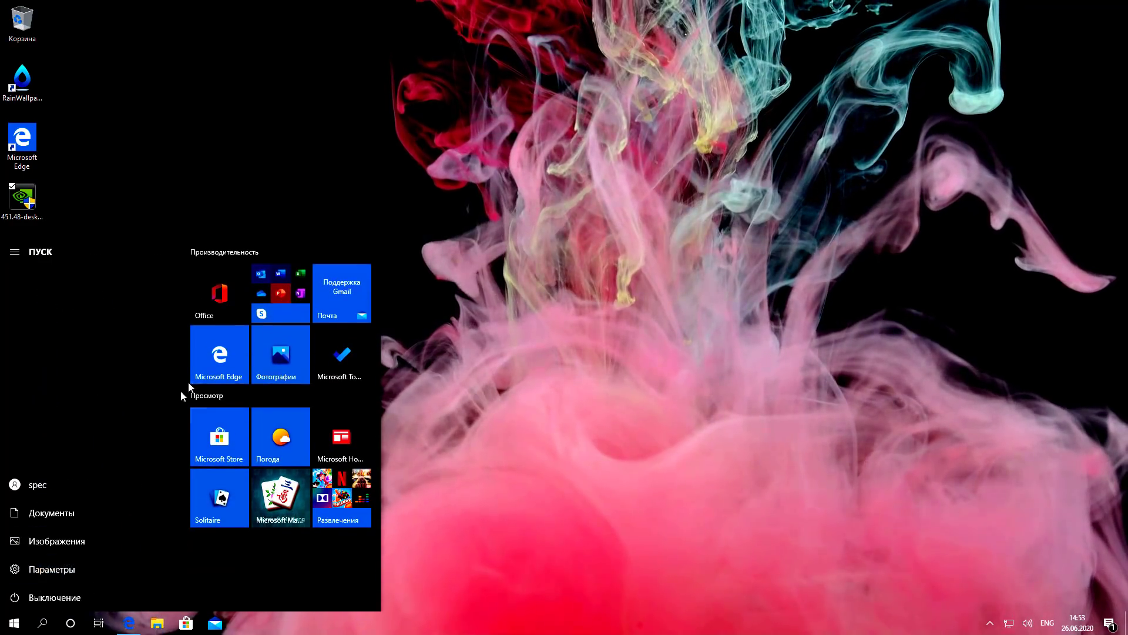
left_click(52, 569)
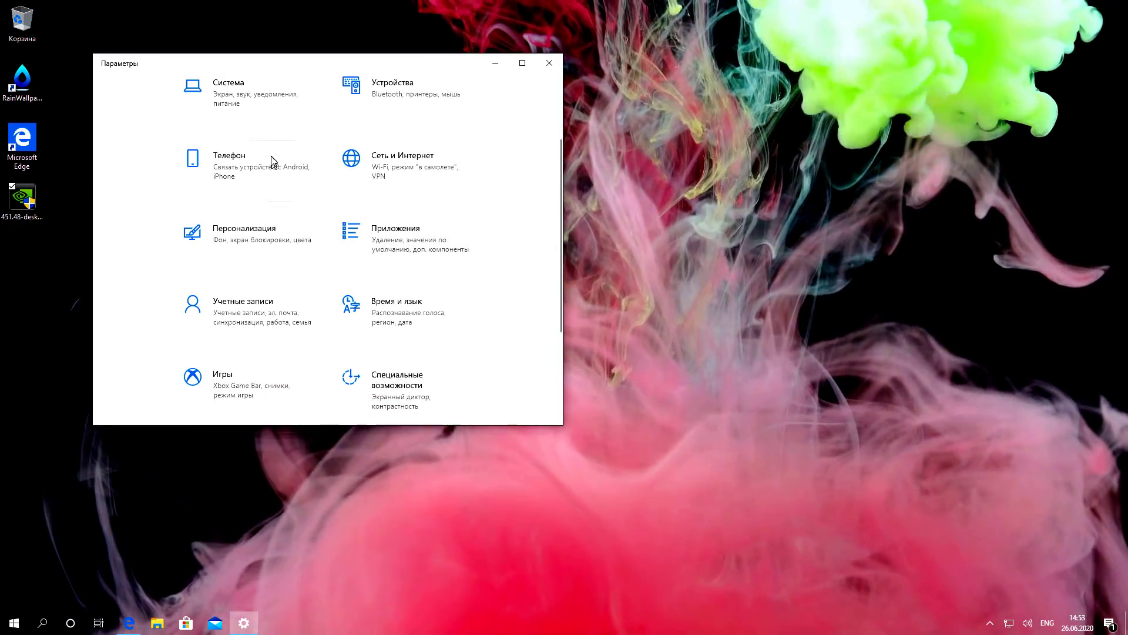
left_click(221, 188)
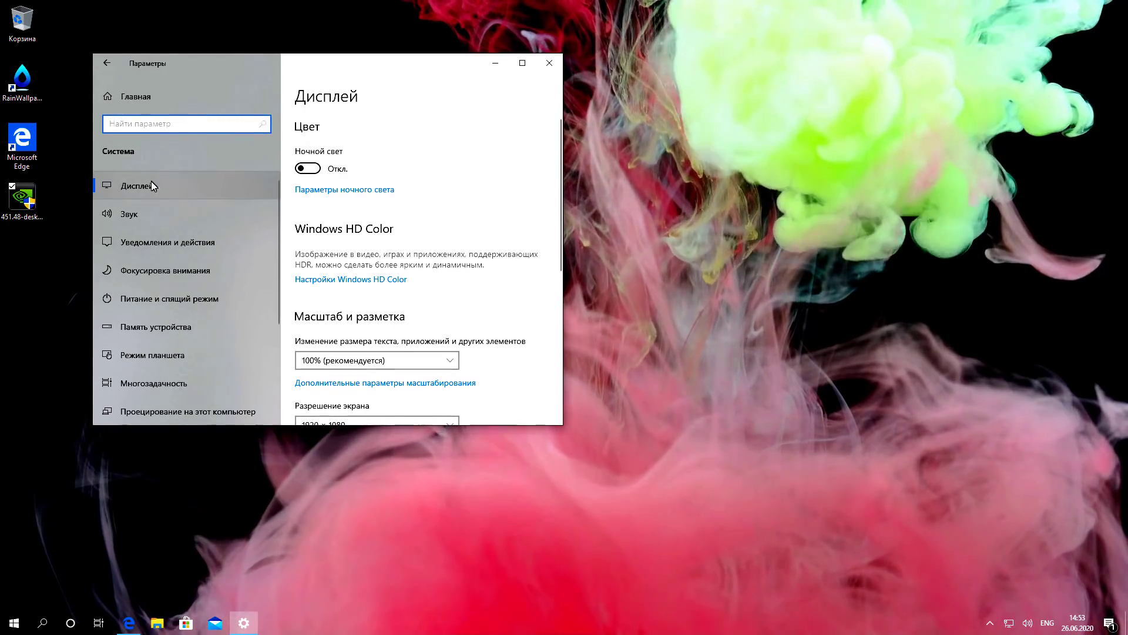
left_click(522, 63)
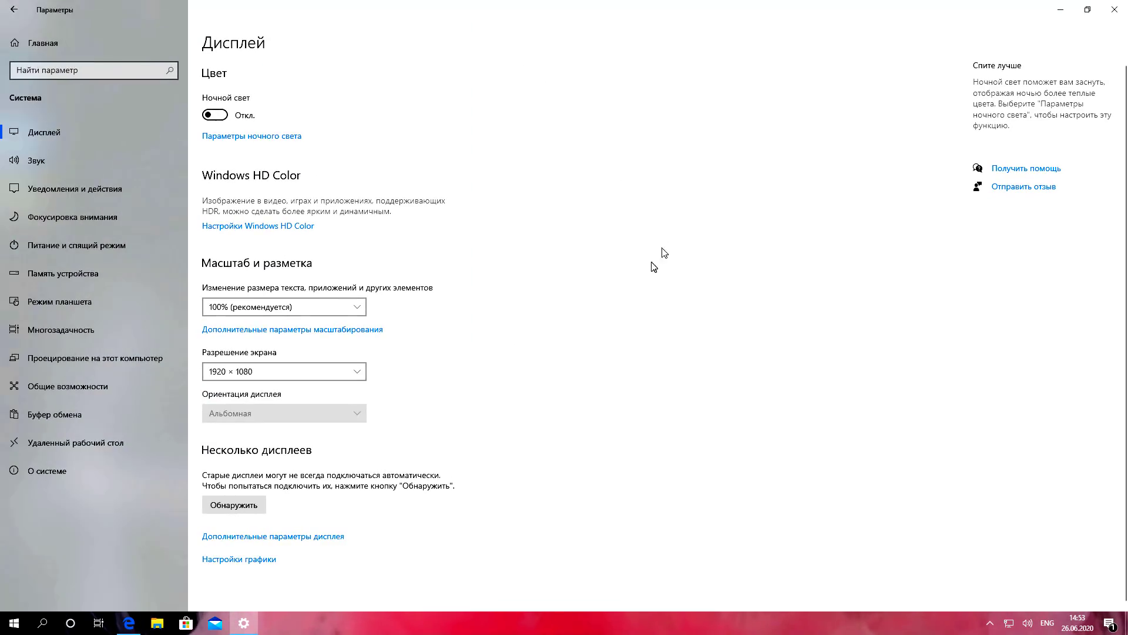
left_click(228, 558)
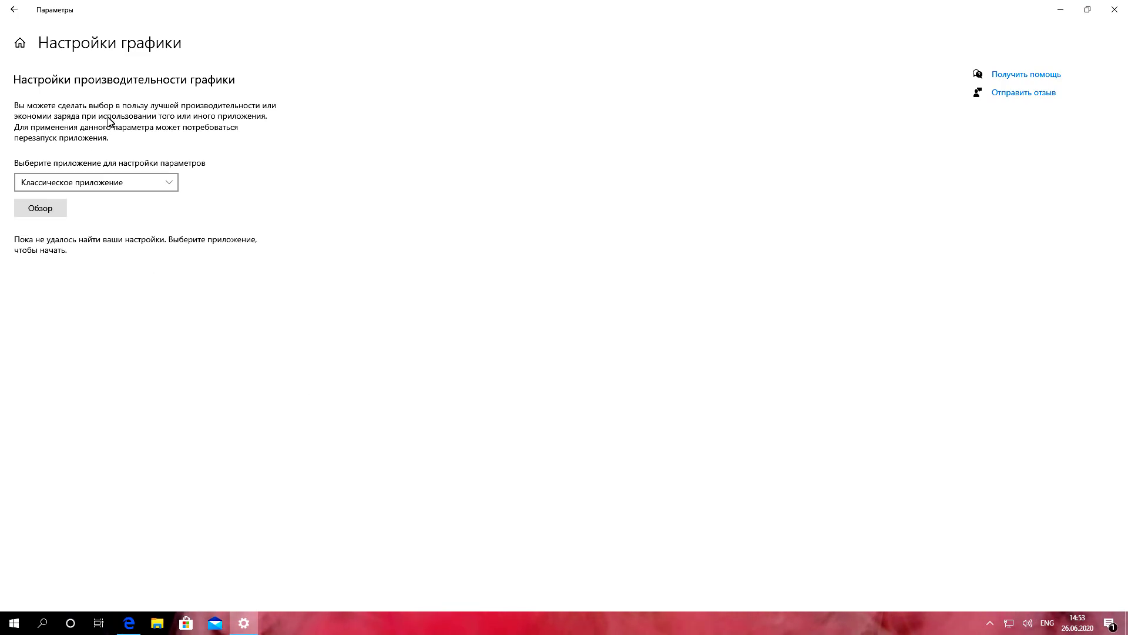
left_click(1114, 9)
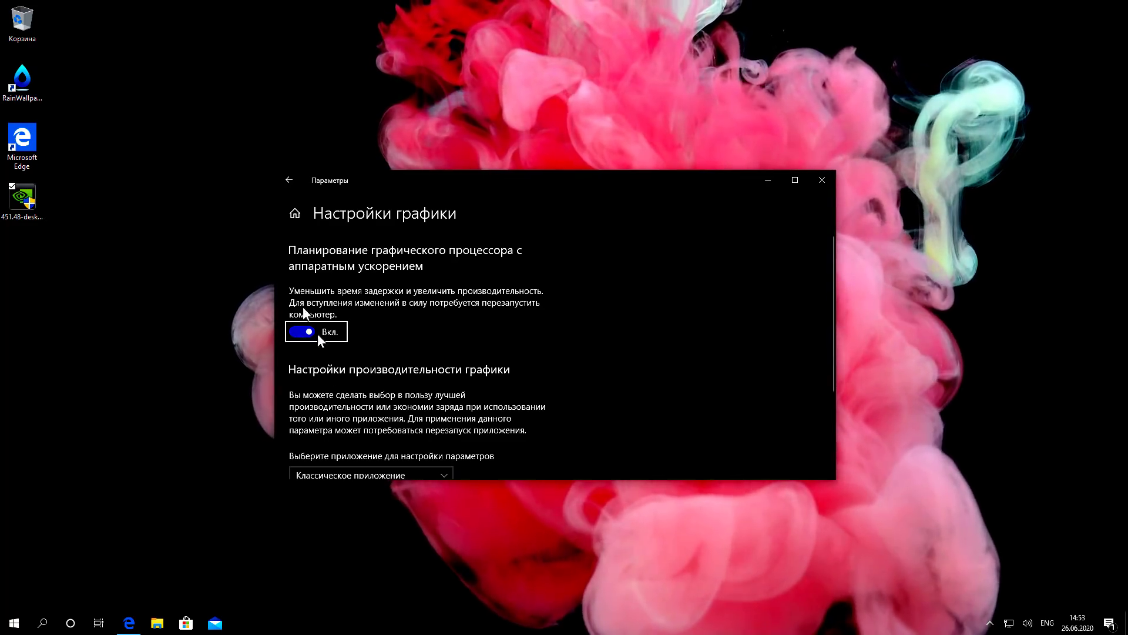
Step: Make the graphics settings window taller to show both the hardware-accelerated GPU scheduling and the graphics performance sections
scroll(506, 372, "down", 1)
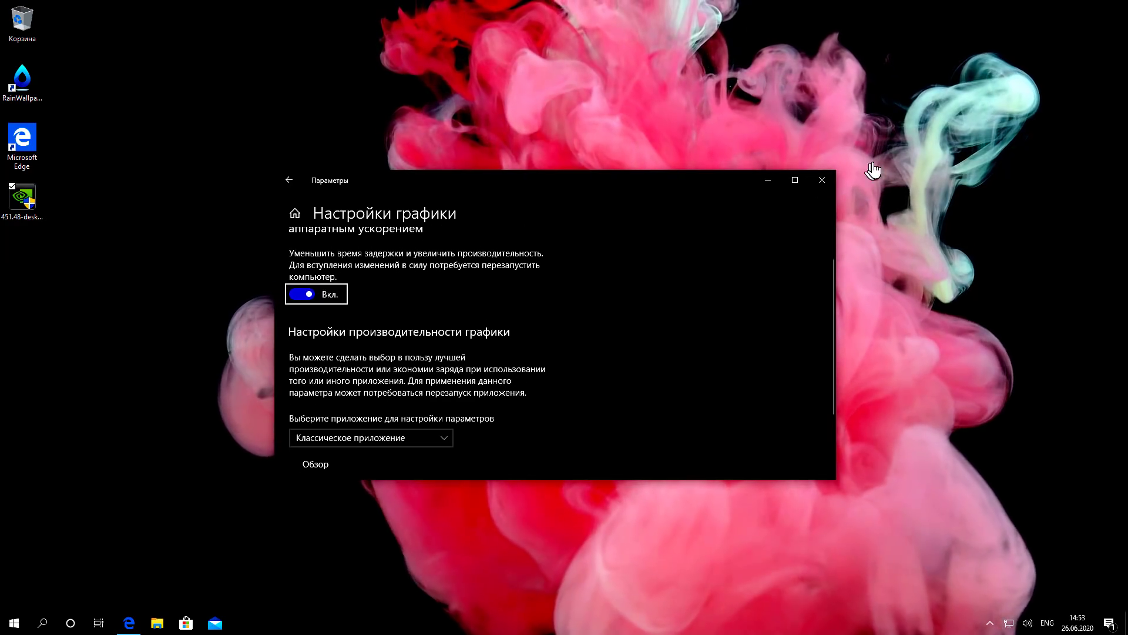
left_click_drag(698, 479, 687, 601)
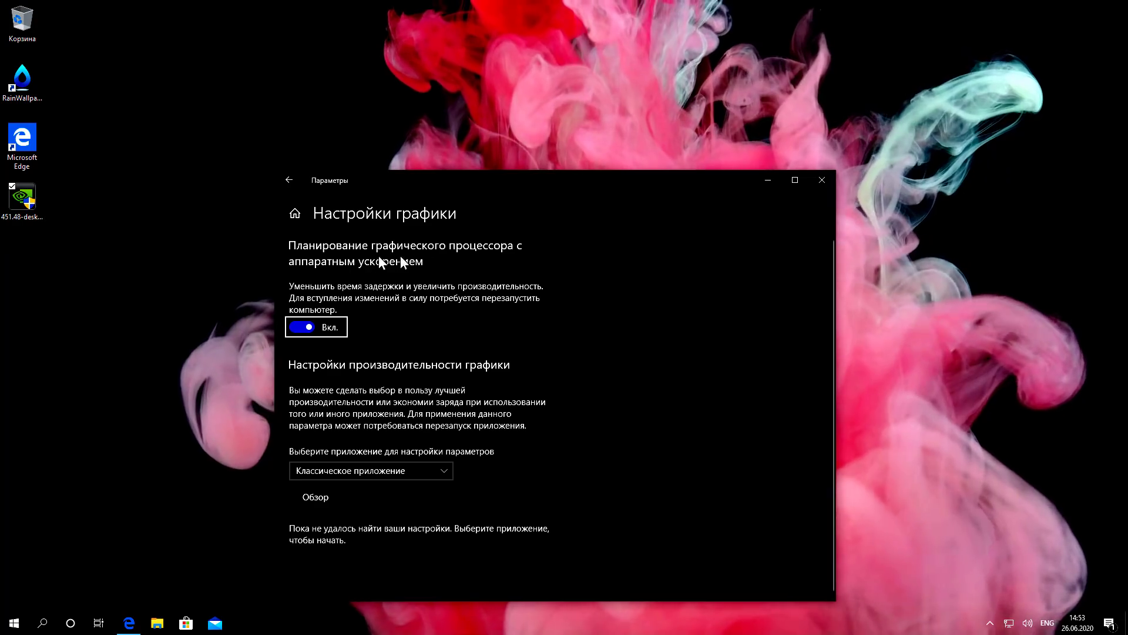